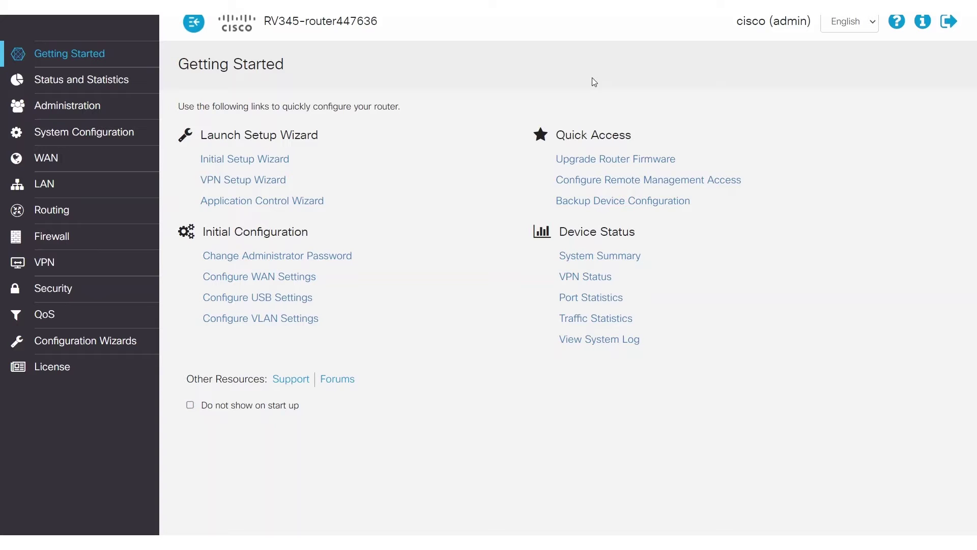
Show the System Summary with firmware 1.0.03.26 and each port's link status.
click(114, 84)
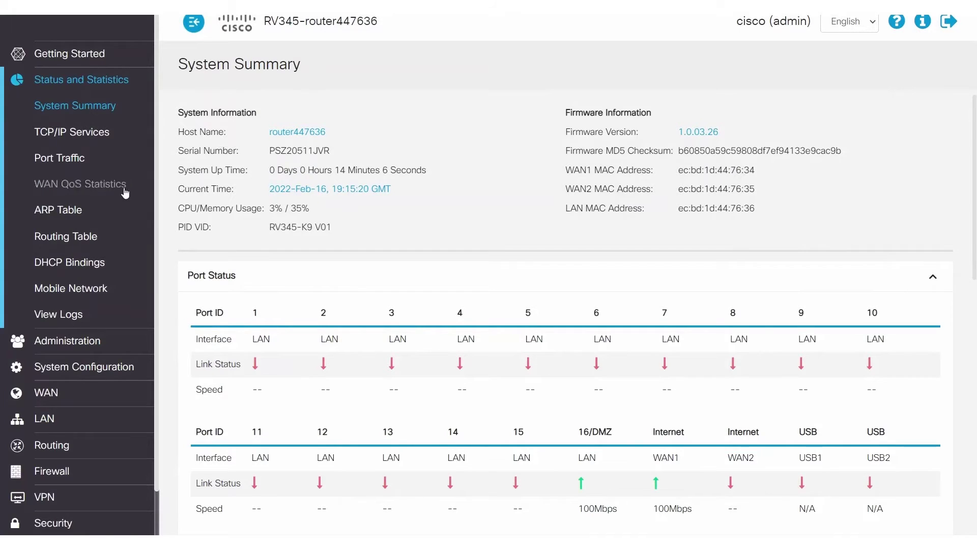
scroll(107, 190, down, 1)
Reboot the router from Administration > Reboot and confirm the restart warning.
click(71, 279)
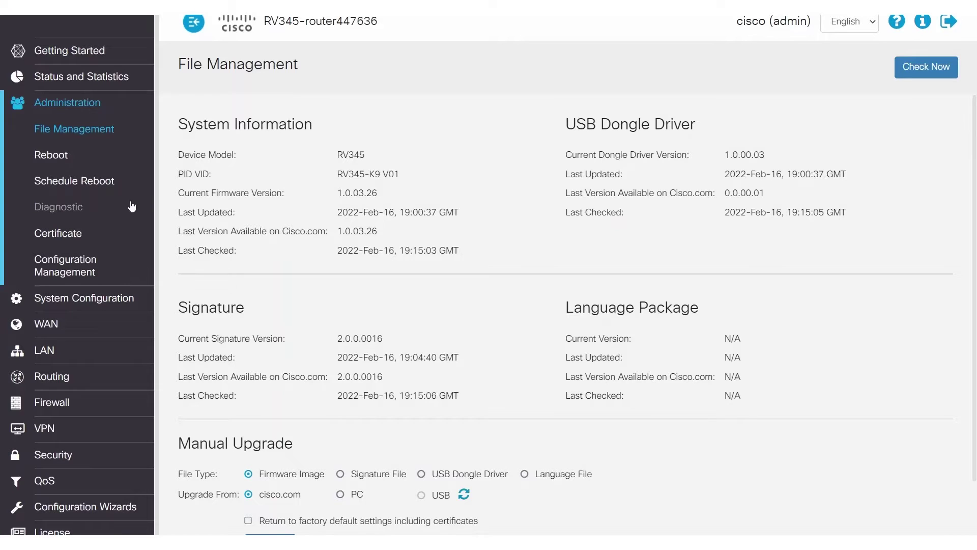
click(51, 156)
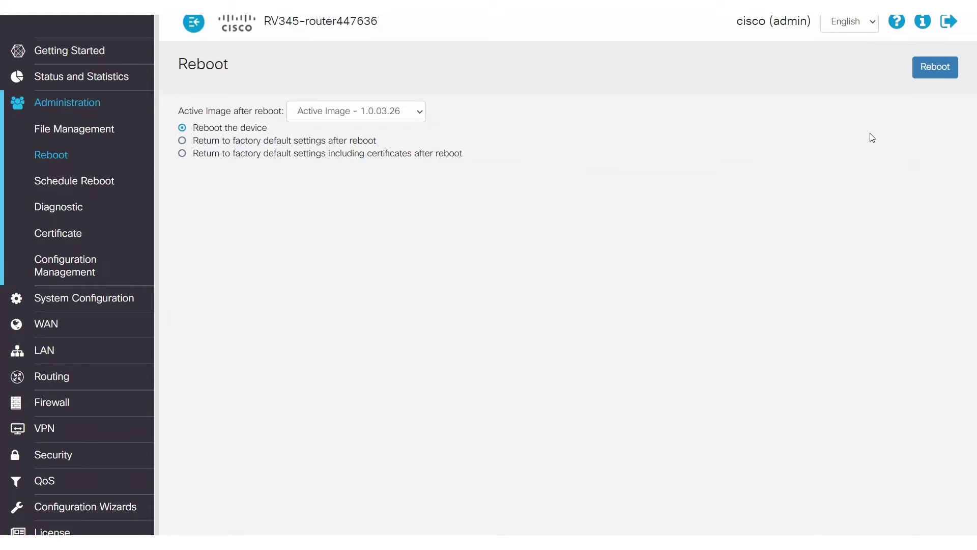
click(936, 69)
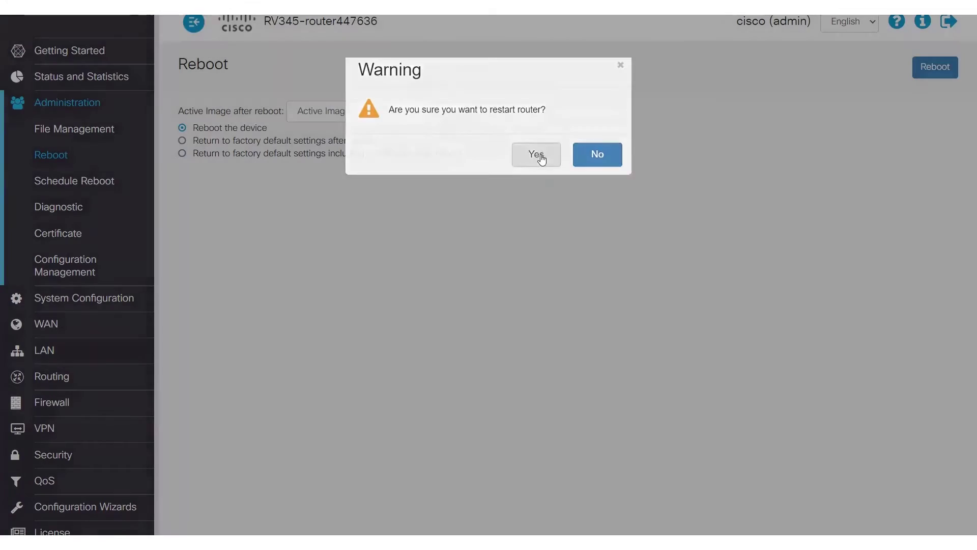
click(541, 158)
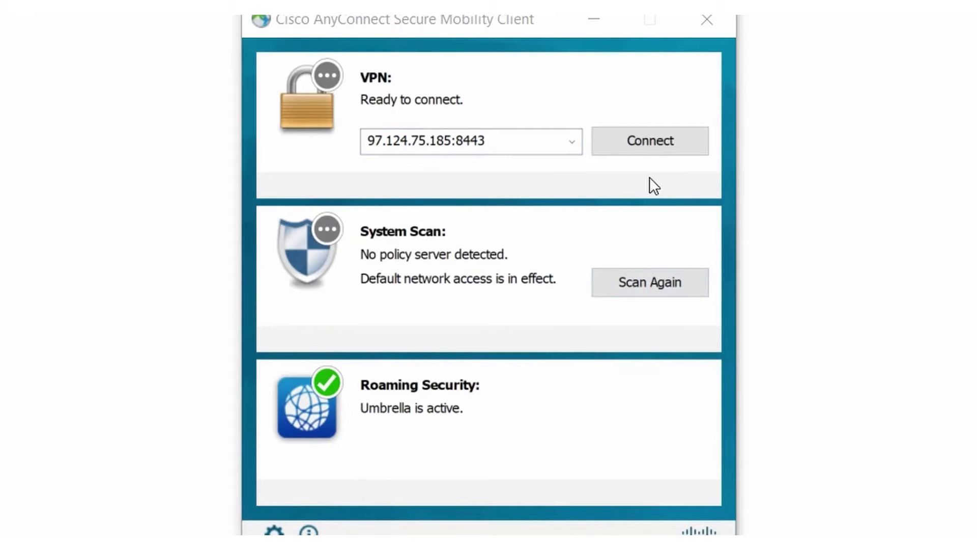
Connect AnyConnect to the router at 97.124.75.185:8443.
click(650, 145)
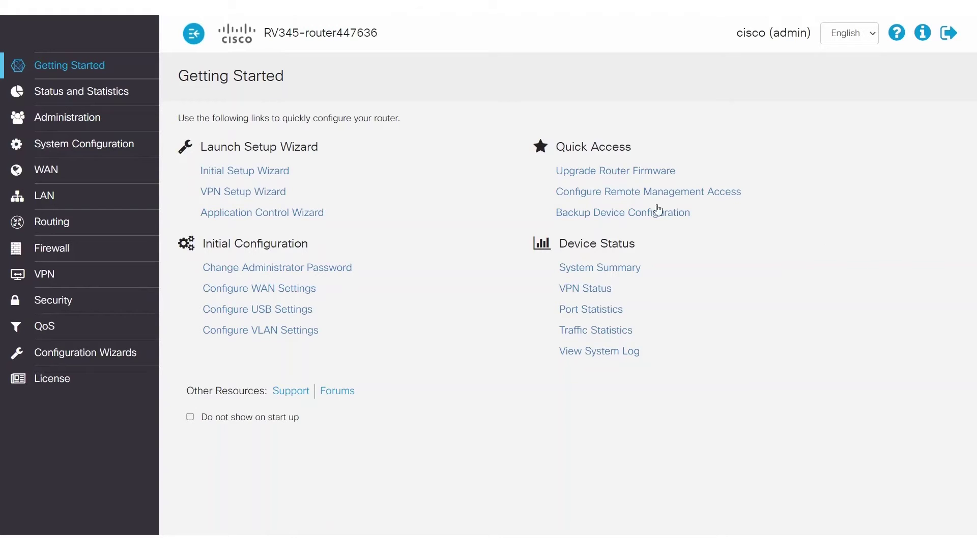
Ping 8.8.8.8 from the router's Diagnostic page and get four replies.
click(93, 116)
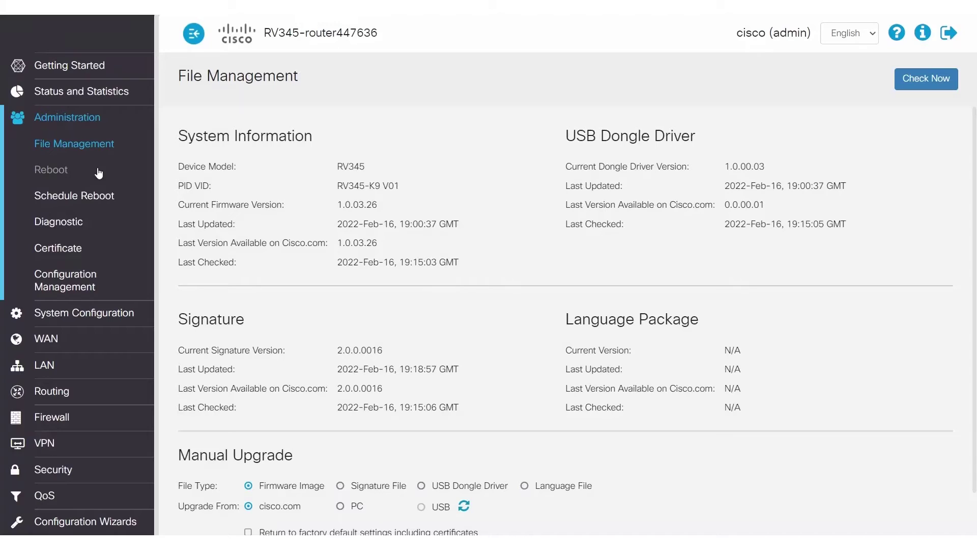
click(57, 221)
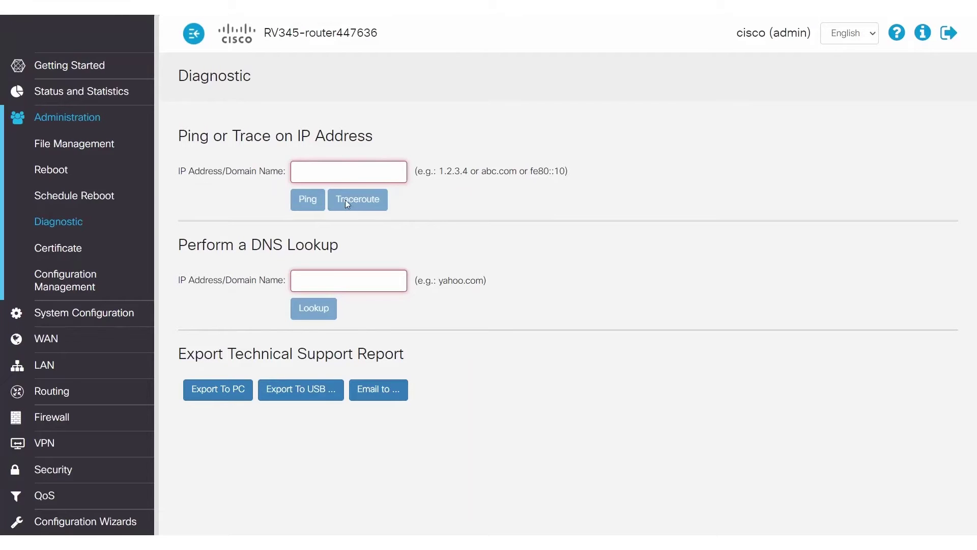
click(351, 174)
text(8.8.8.8)
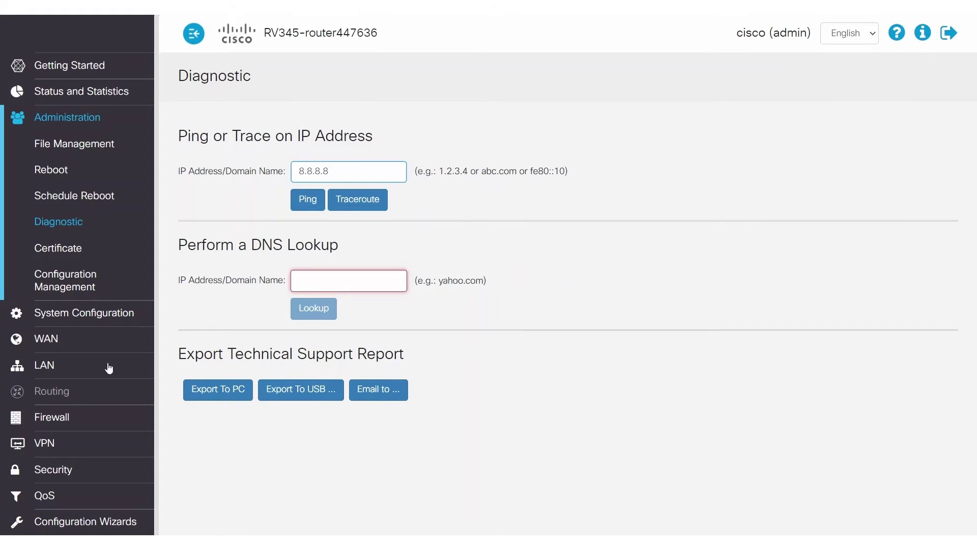
click(322, 200)
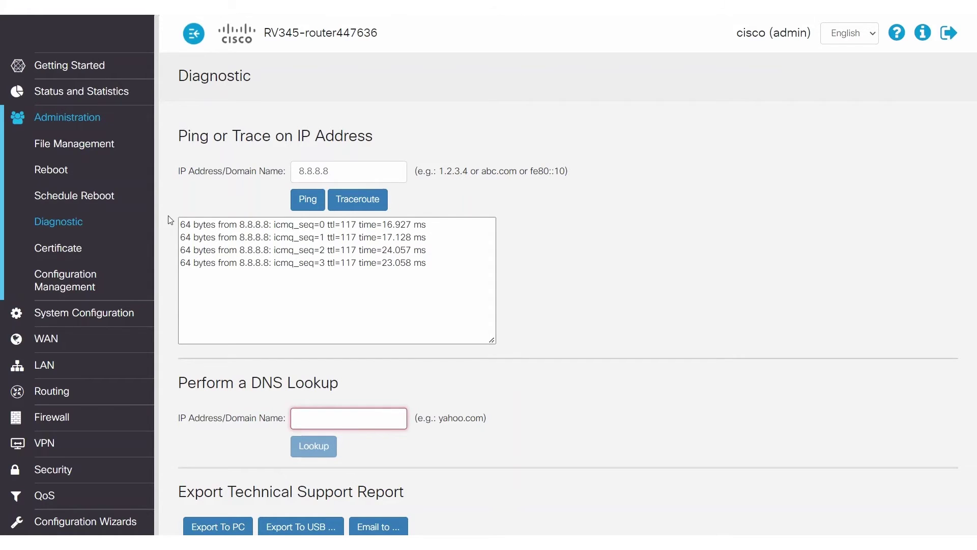
click(133, 319)
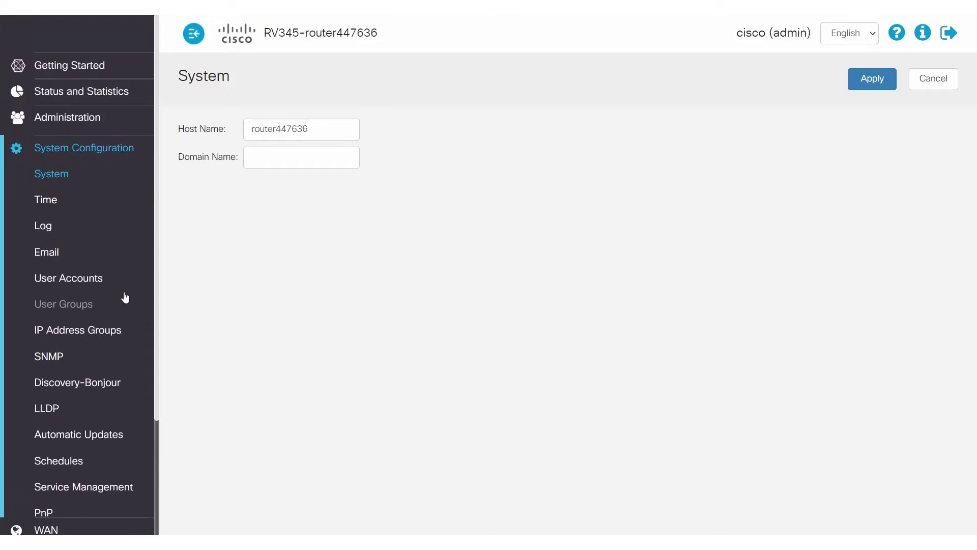
Enable logging with Debugging severity and all categories, and apply it.
click(62, 220)
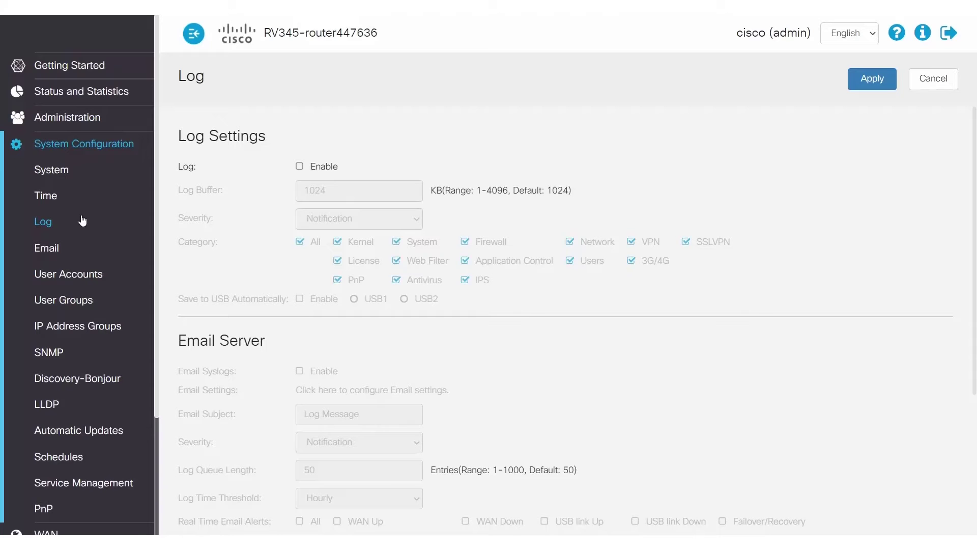
click(300, 168)
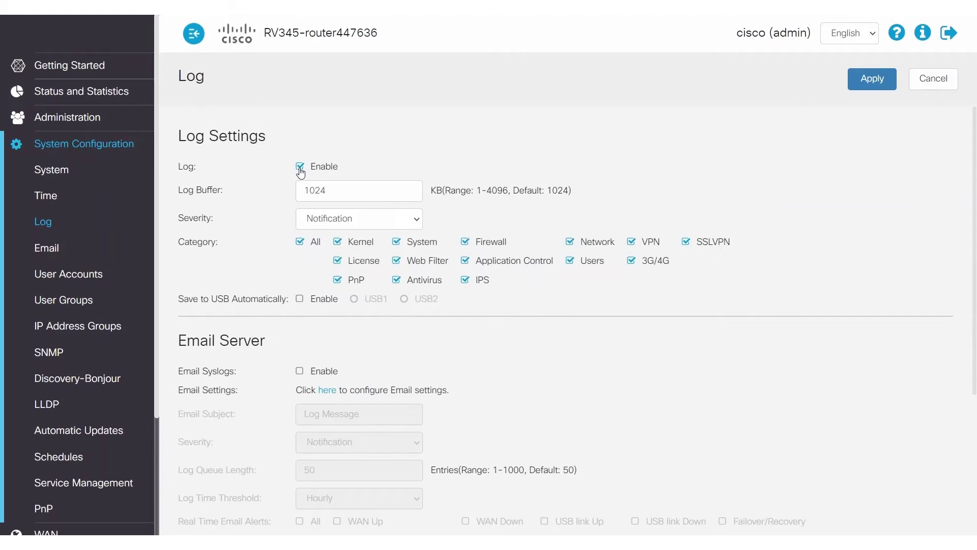
click(350, 218)
click(340, 312)
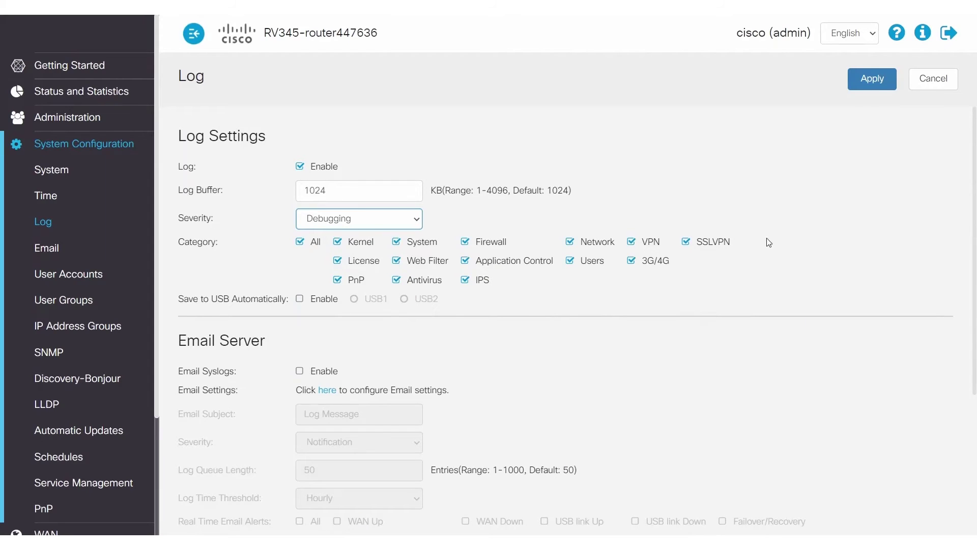
click(874, 86)
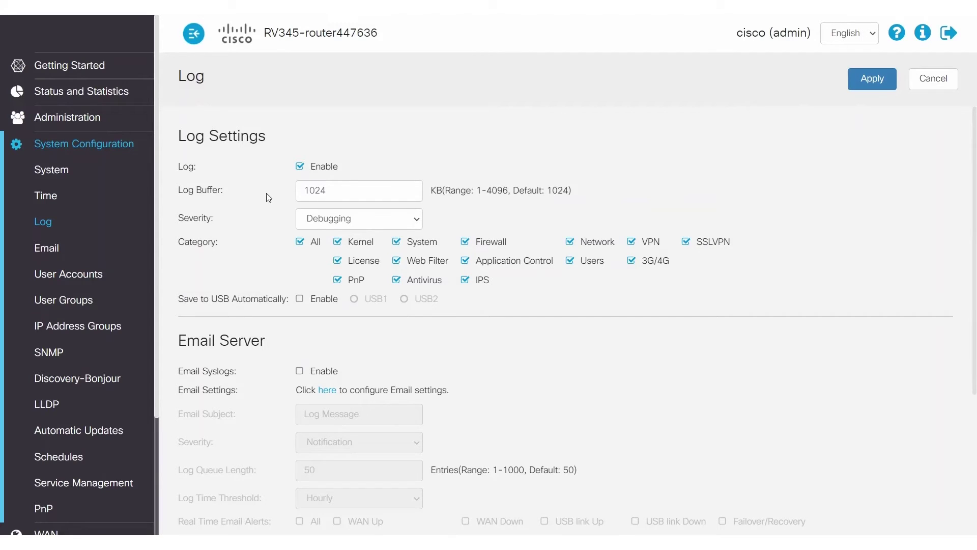
click(103, 95)
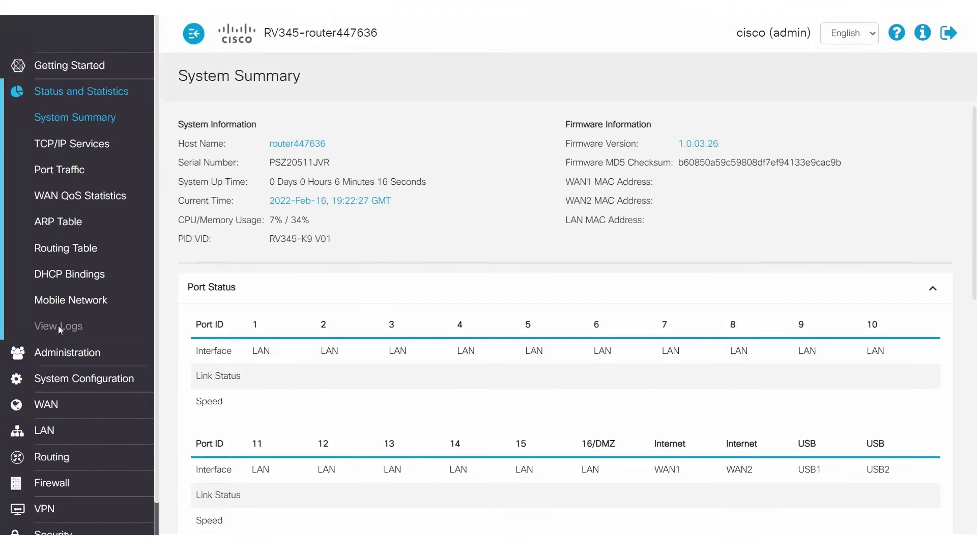
Filter View Logs to SSLVPN only, show the entries, then clear the stored logs.
click(58, 325)
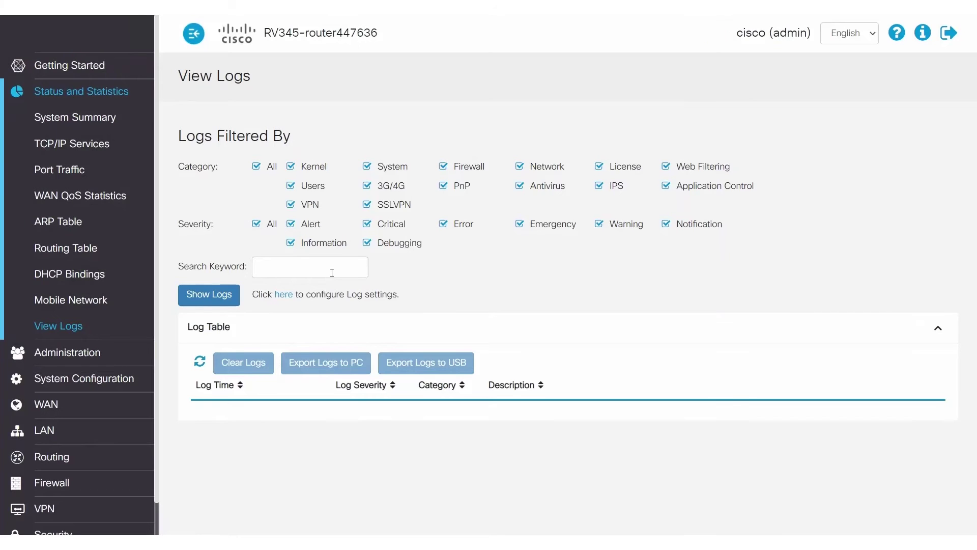
click(256, 167)
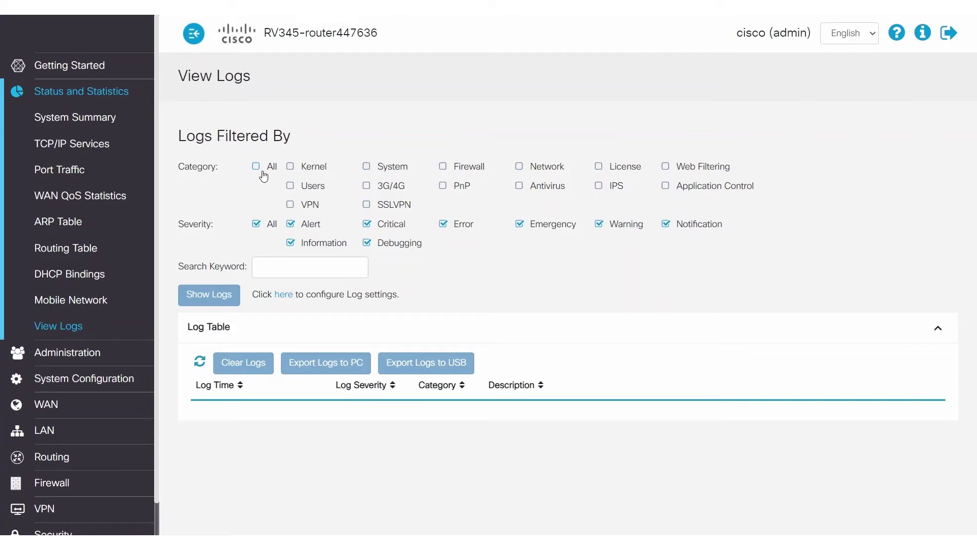
click(367, 205)
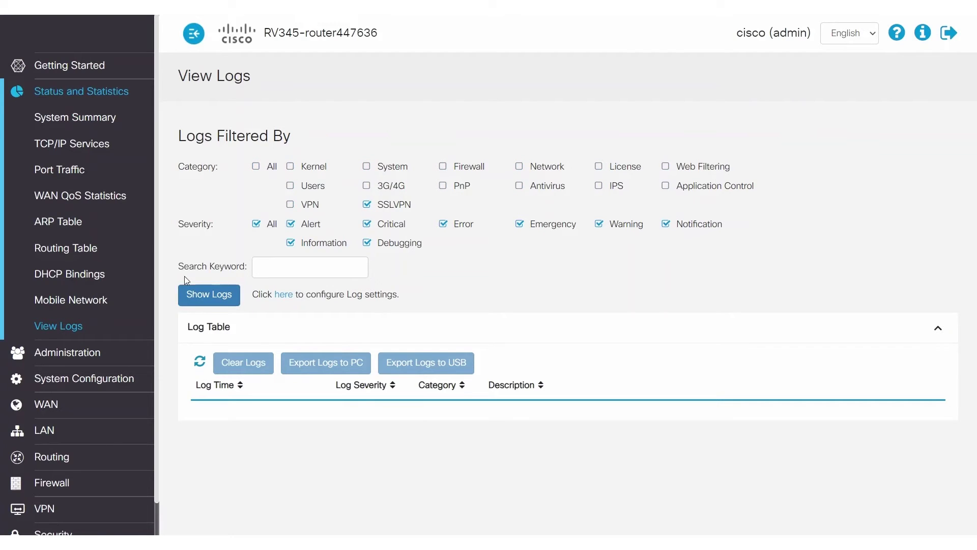
click(202, 299)
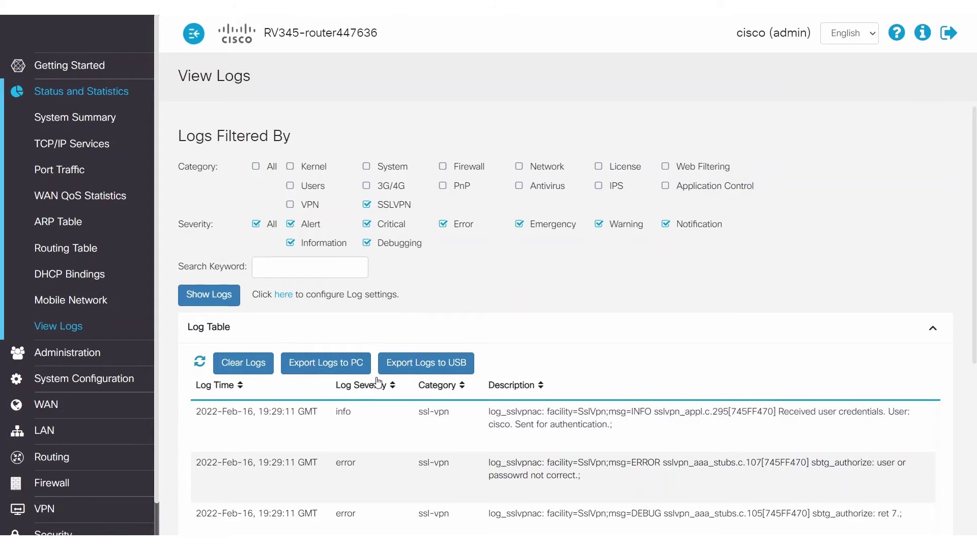
click(225, 362)
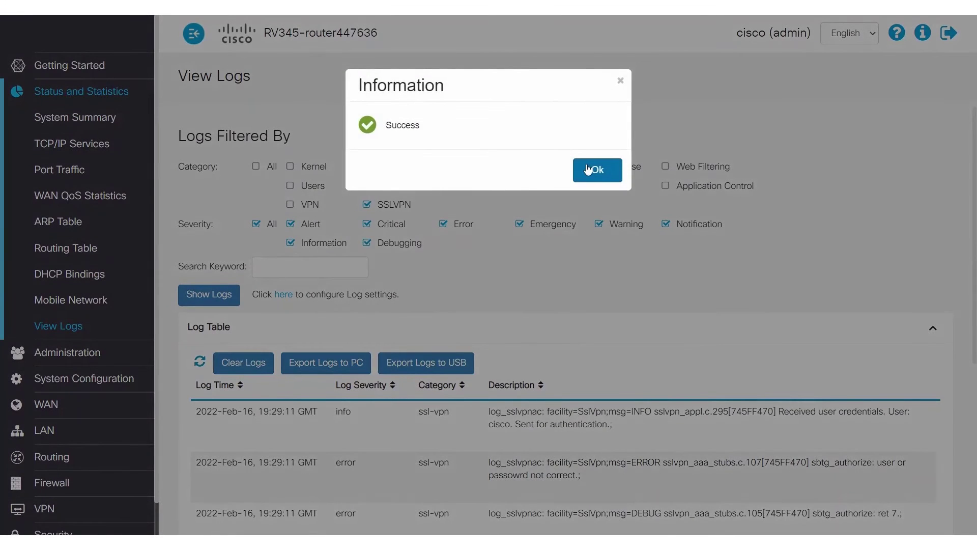
click(588, 170)
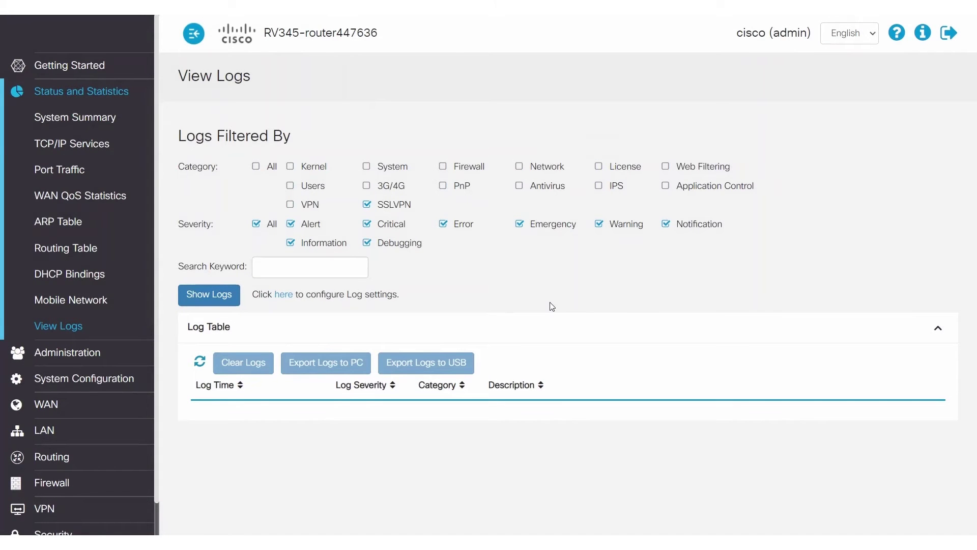
Reload the SSLVPN logs and find the 'user or password not correct' error.
click(218, 295)
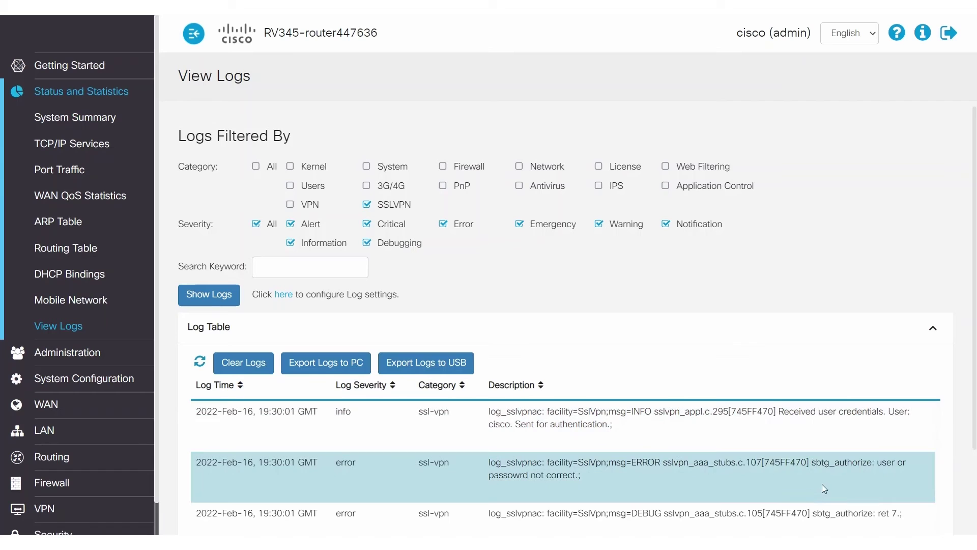
scroll(940, 453, down, 2)
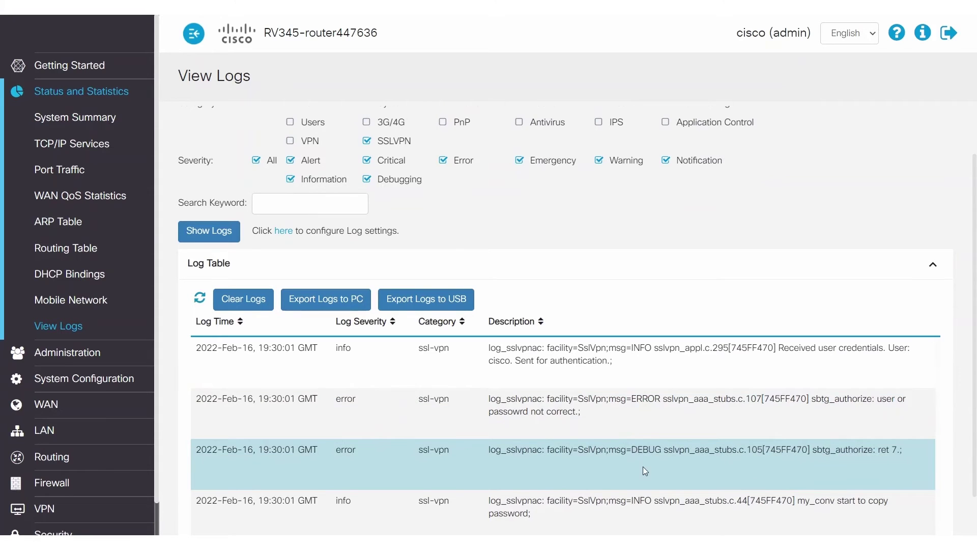
scroll(955, 456, down, 2)
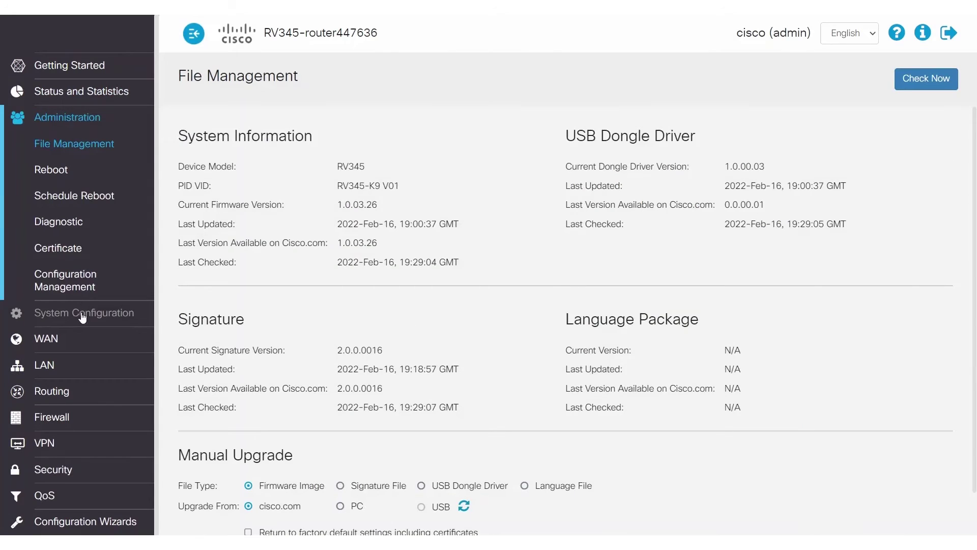
click(81, 310)
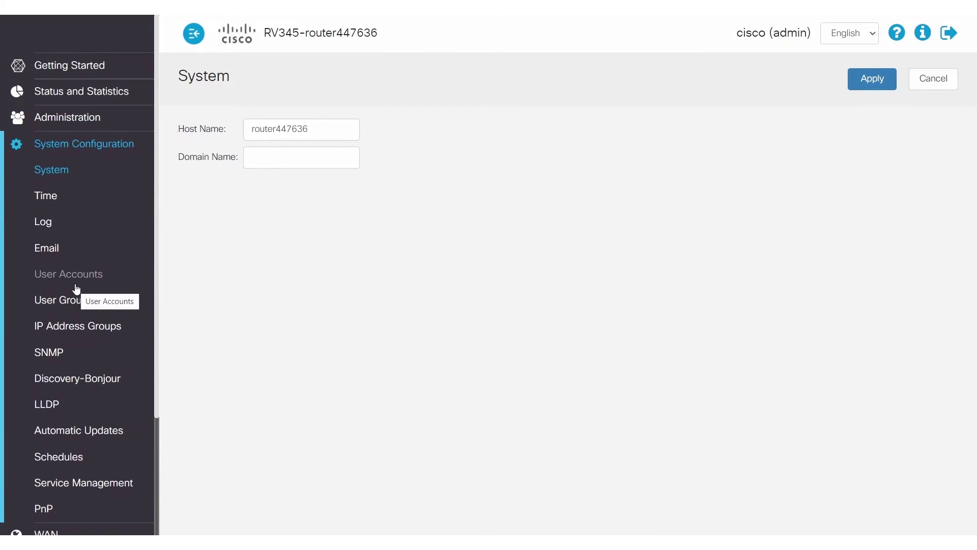
Inspect the anyconnect-group account user1 in User Accounts and cancel without changes.
click(76, 282)
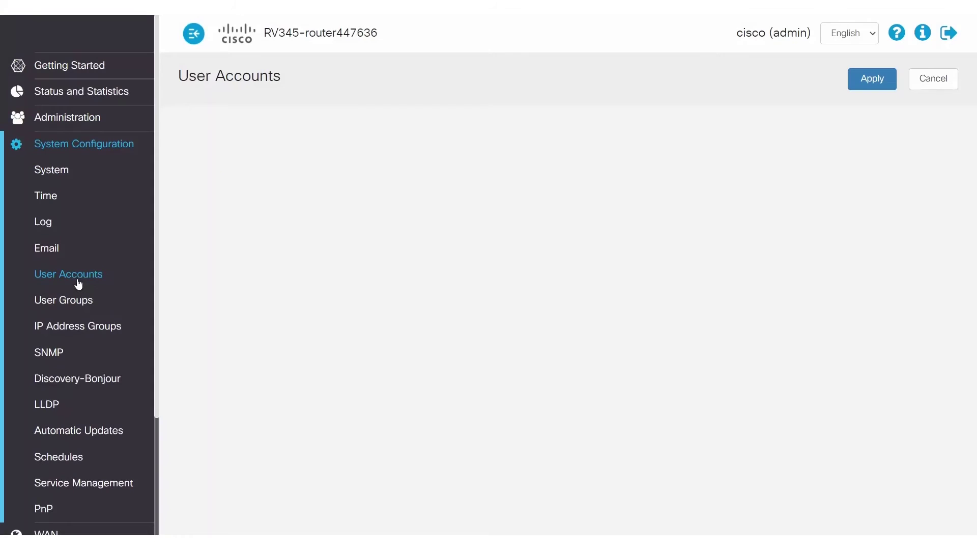
scroll(465, 393, down, 3)
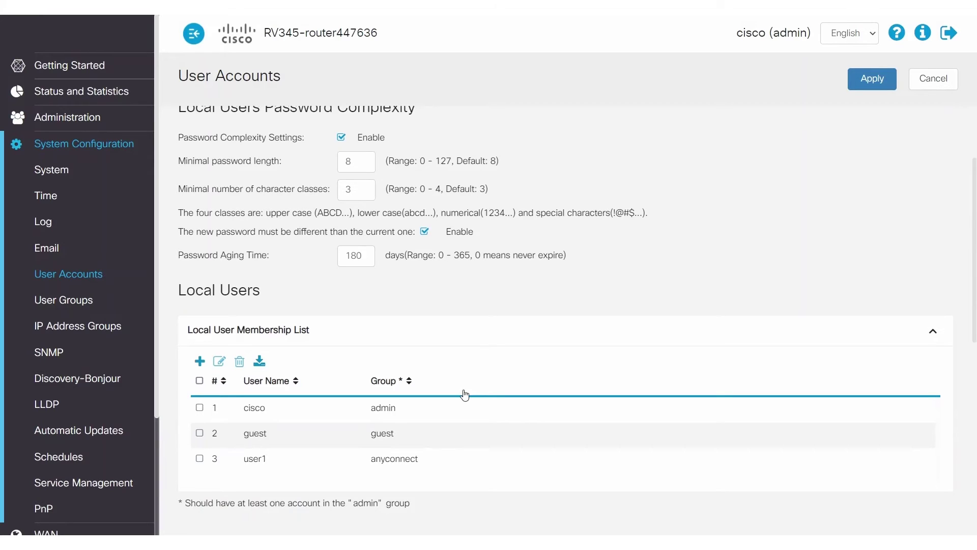
click(199, 459)
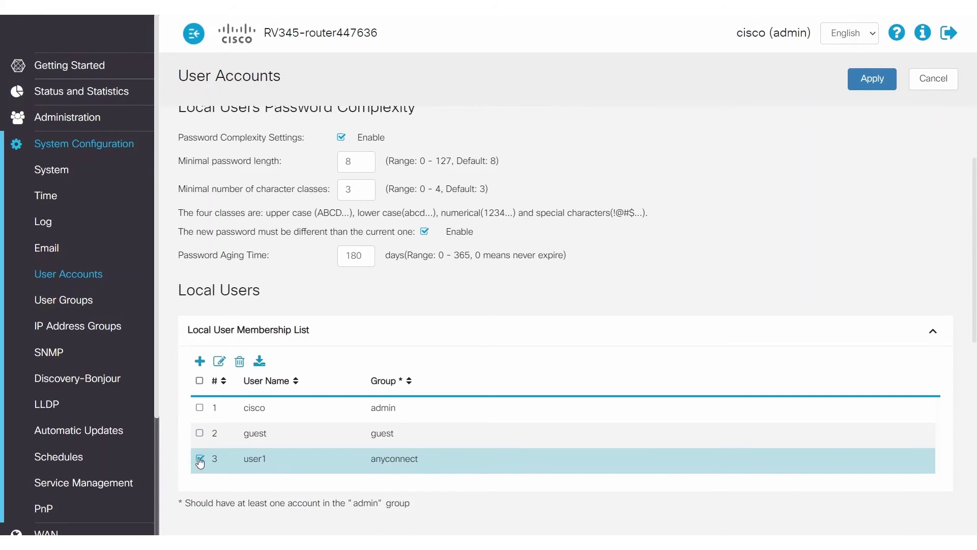
click(219, 361)
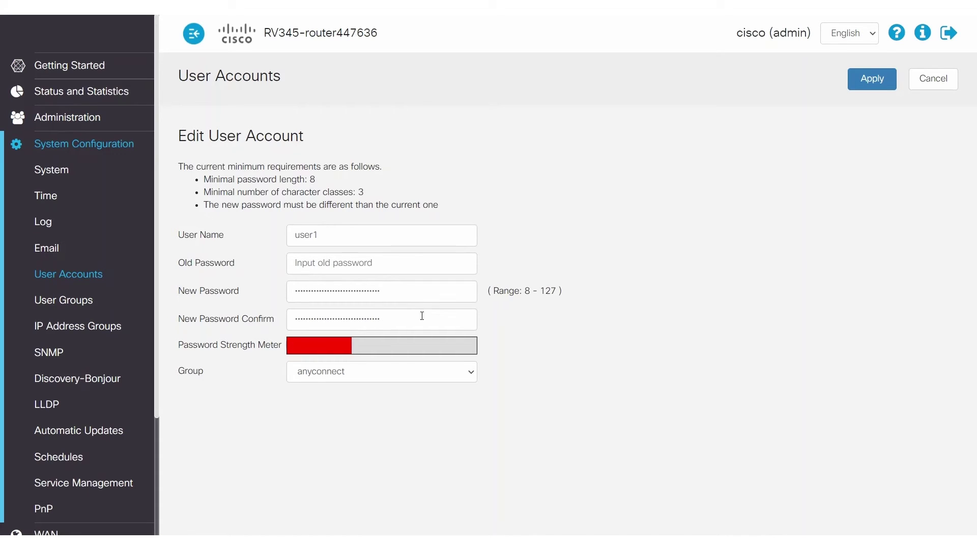
click(950, 82)
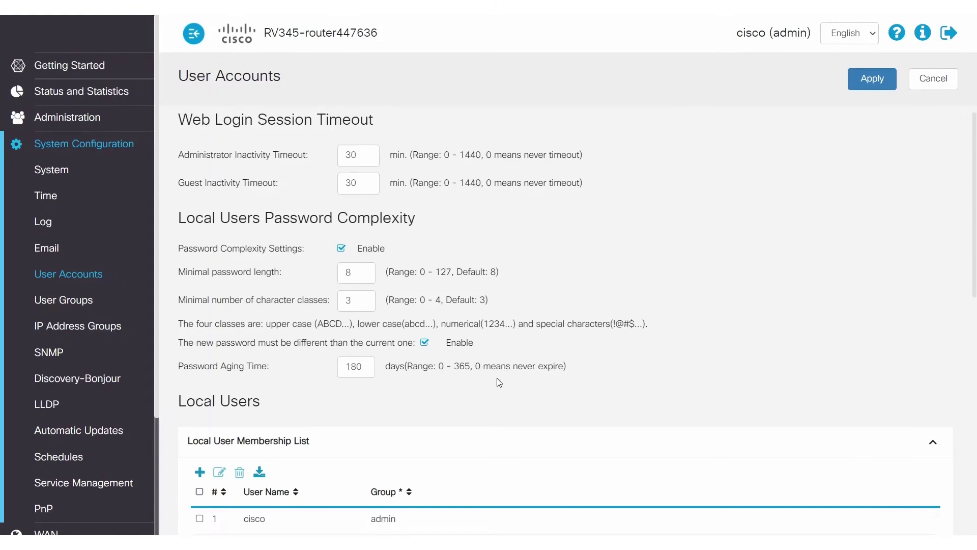
scroll(499, 382, down, 3)
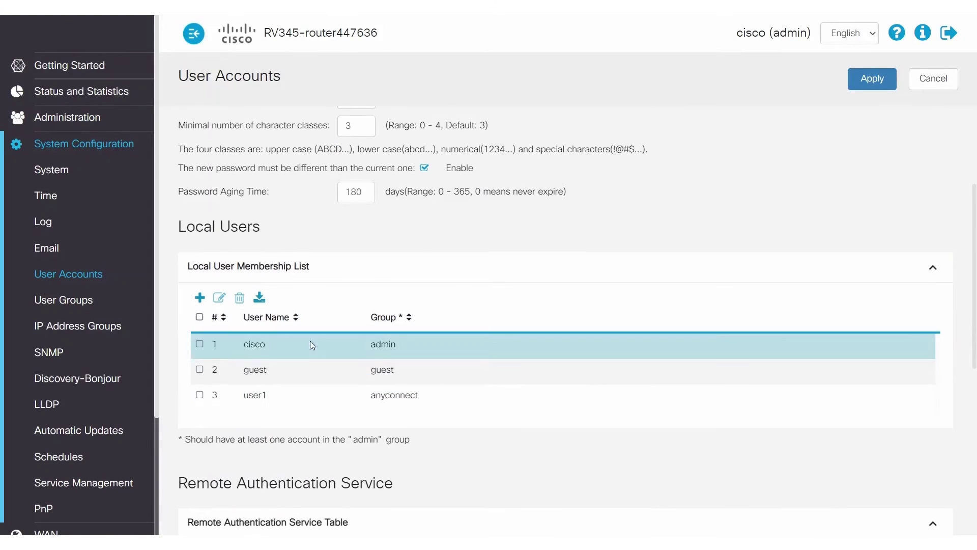
click(200, 298)
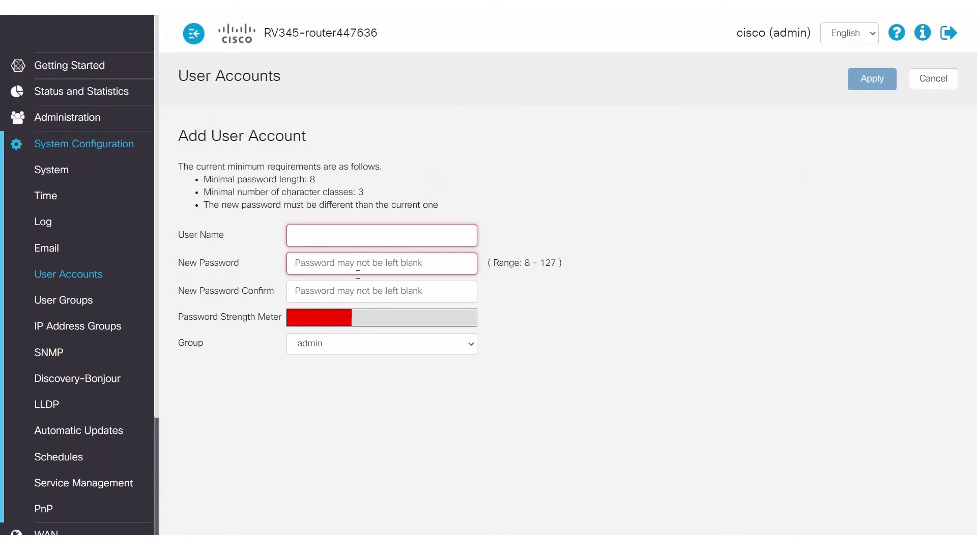
Set the new user account's Group to anyconnect.
click(366, 349)
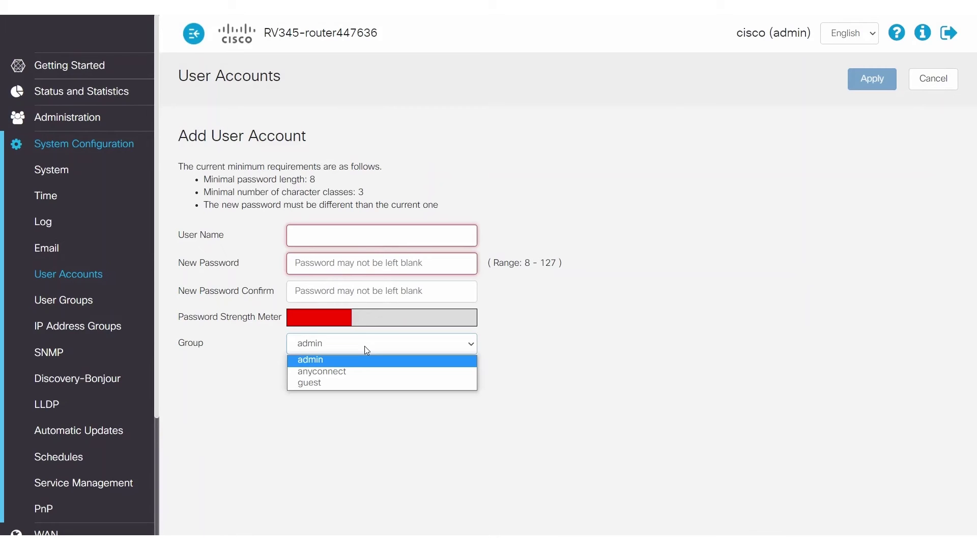
click(352, 379)
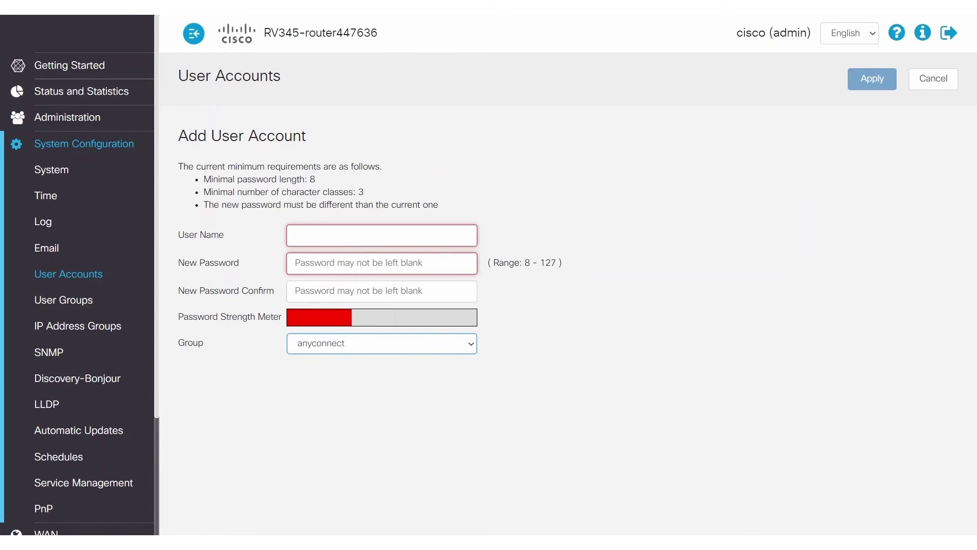
Close the account form and scroll down to the Service Auth Sequence table.
click(860, 85)
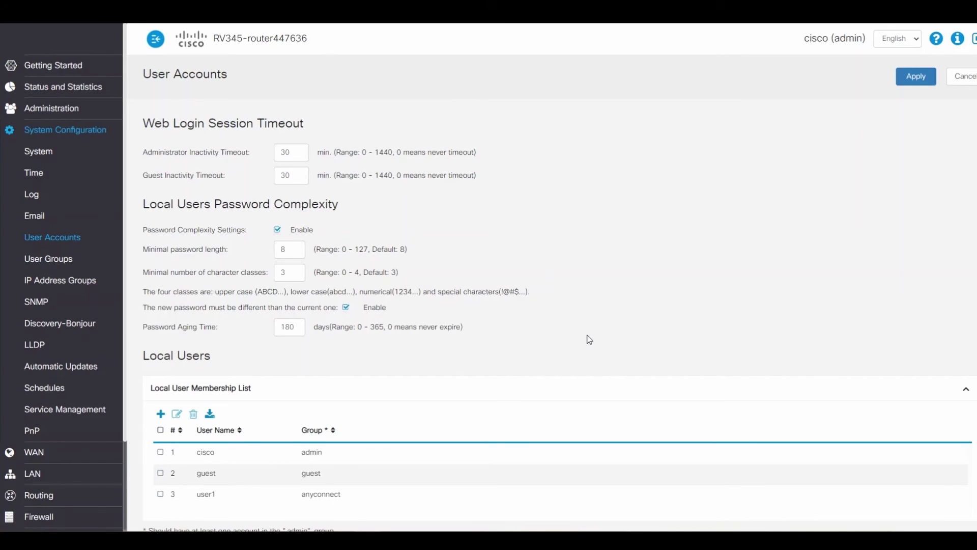
scroll(589, 339, down, 1)
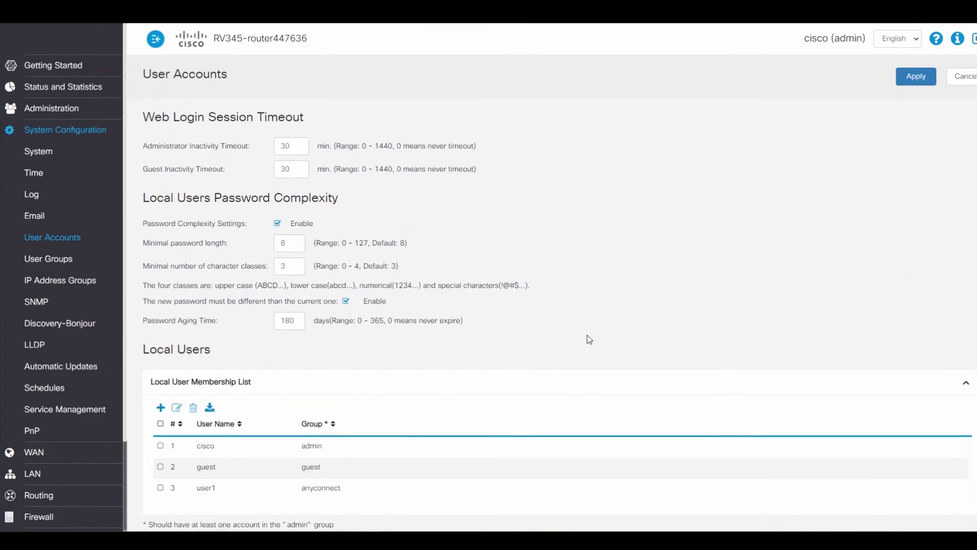
scroll(588, 340, down, 5)
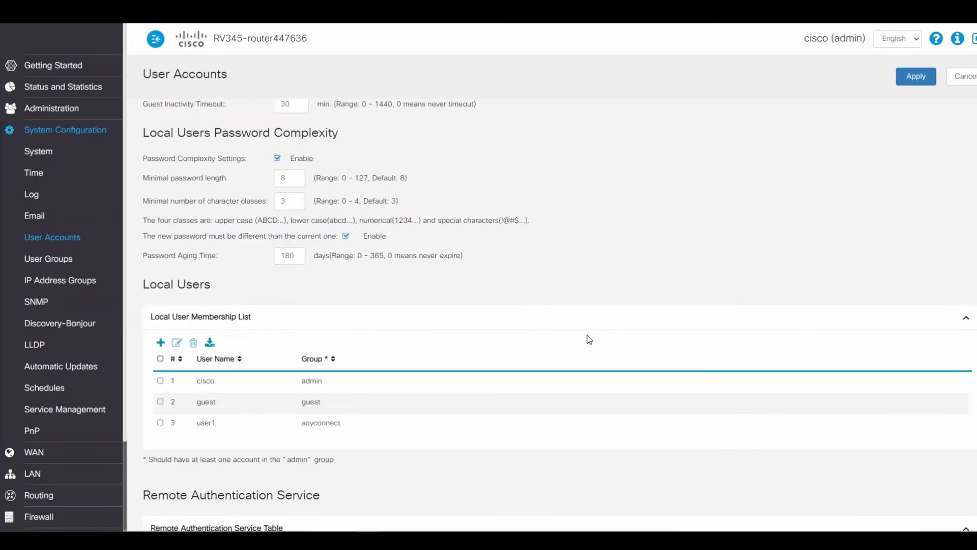
scroll(589, 340, down, 7)
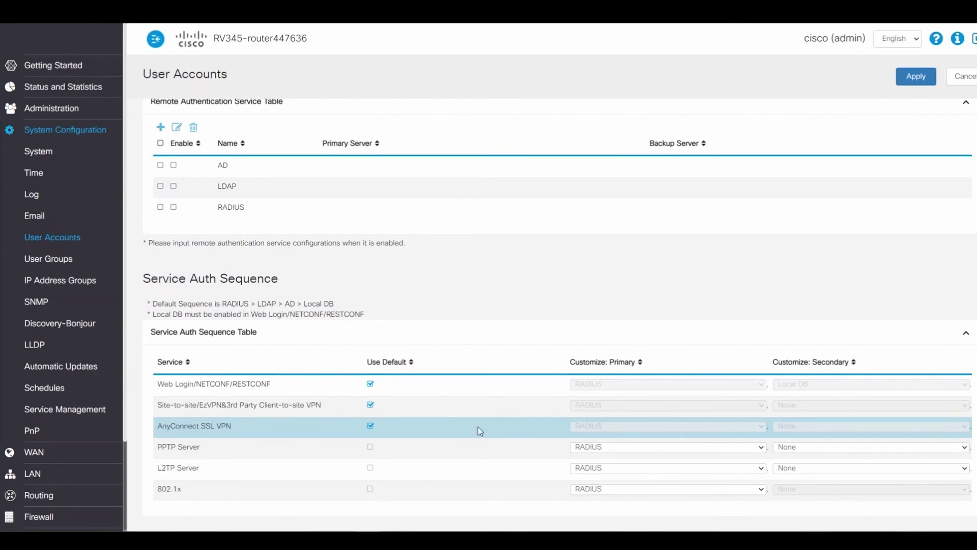
Set AnyConnect SSL VPN auth to Local DB primary, RADIUS secondary, and apply.
click(372, 428)
click(630, 426)
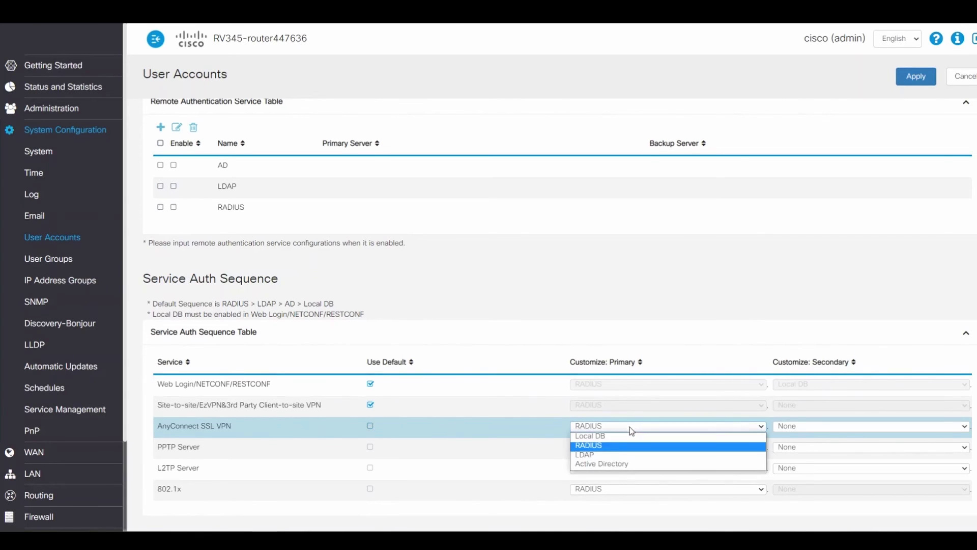
click(610, 437)
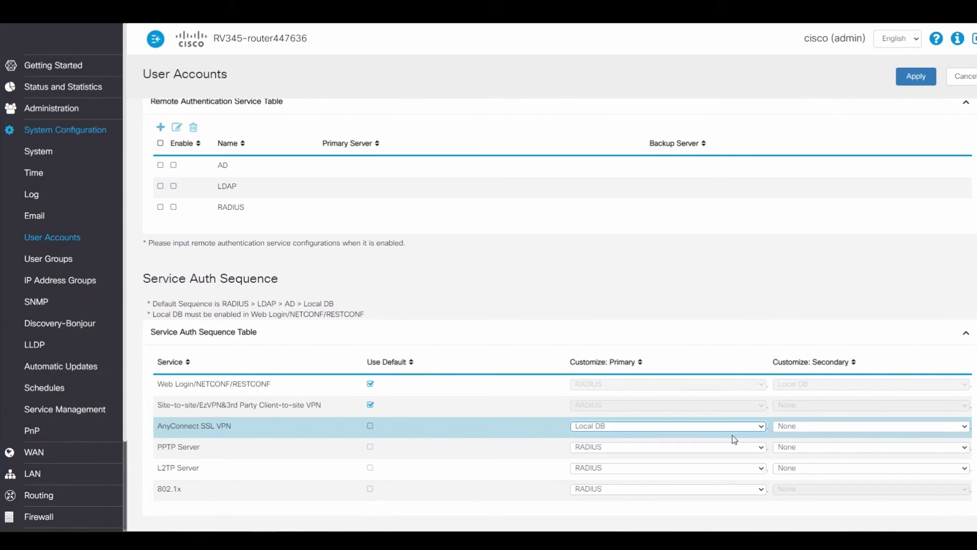
click(820, 426)
click(812, 459)
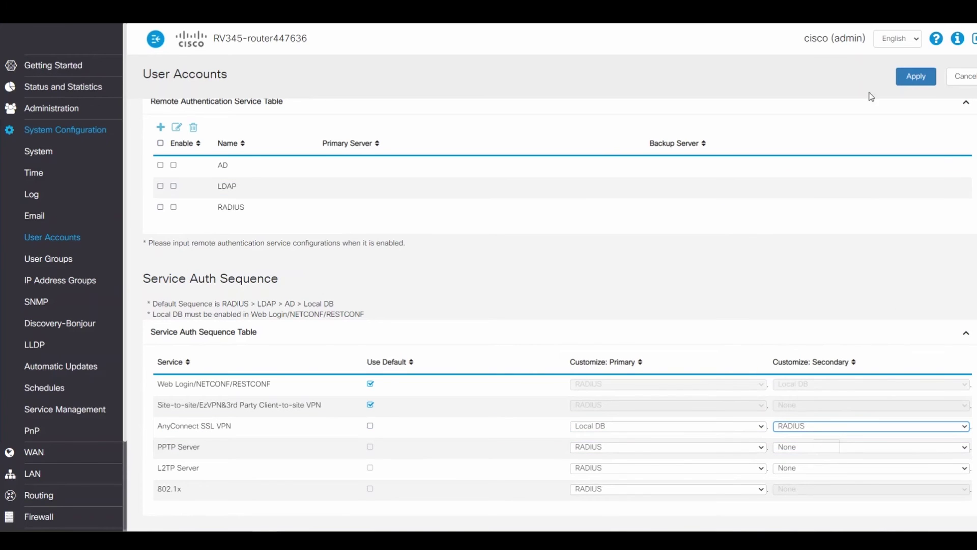
click(911, 82)
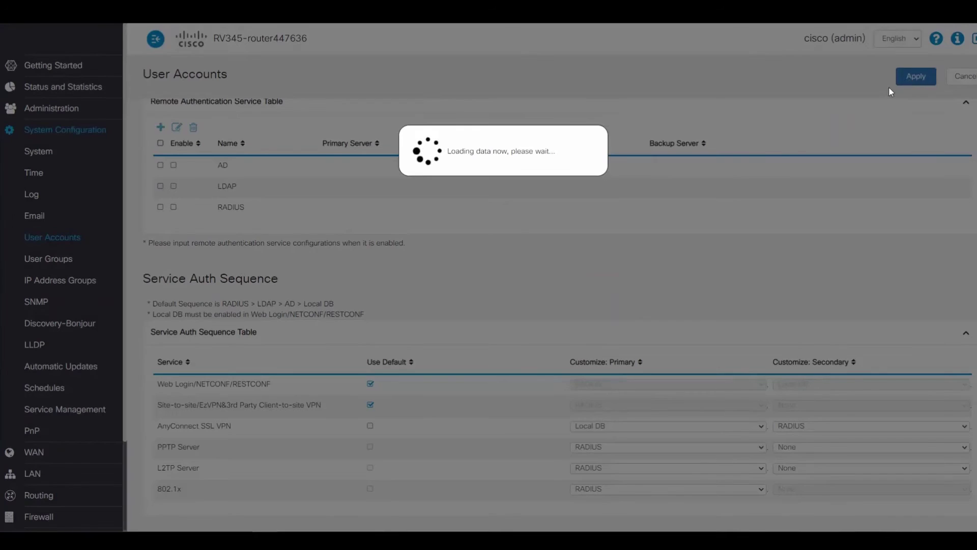
scroll(740, 386, down, 10)
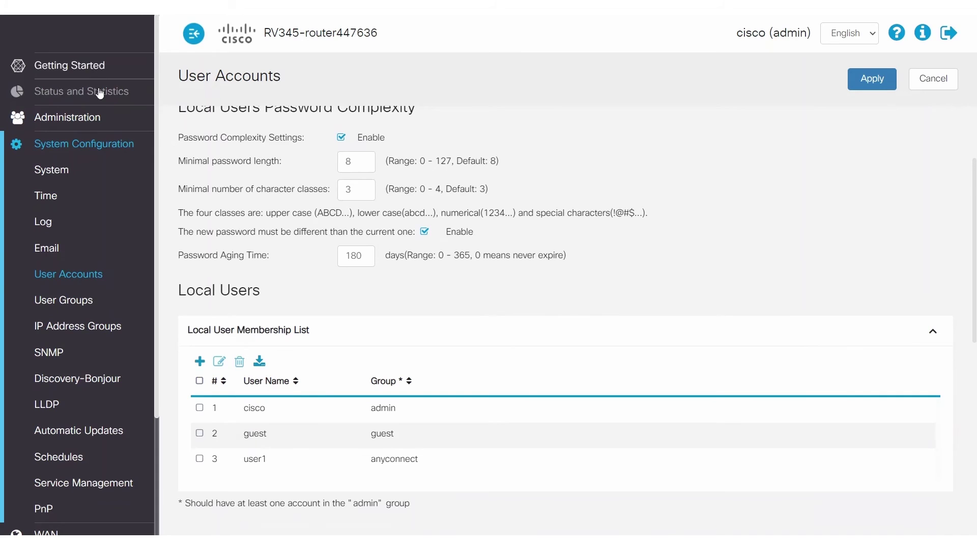
click(99, 91)
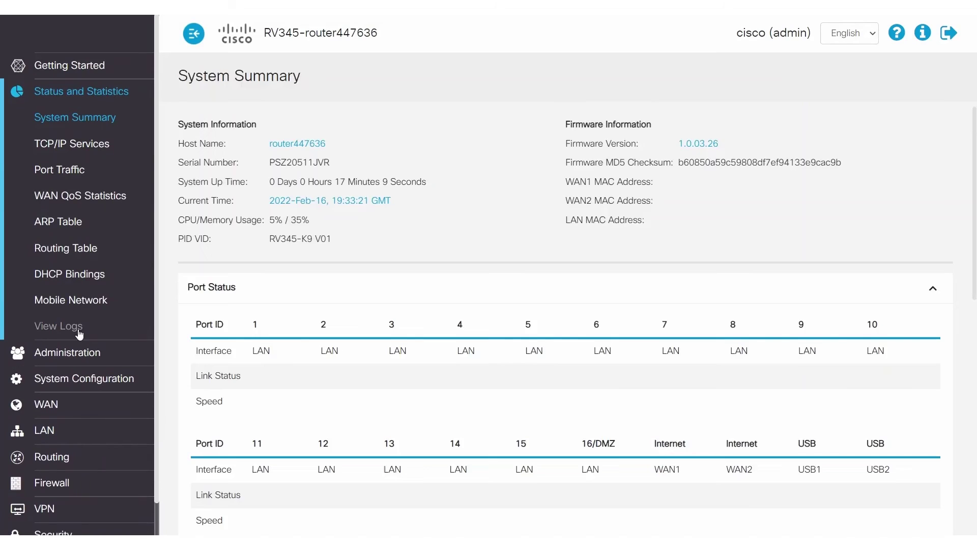
Check the SSLVPN logs for successful authentication and an established tunnel, then view VPN Status (1 tunnel used, 49 available).
click(78, 328)
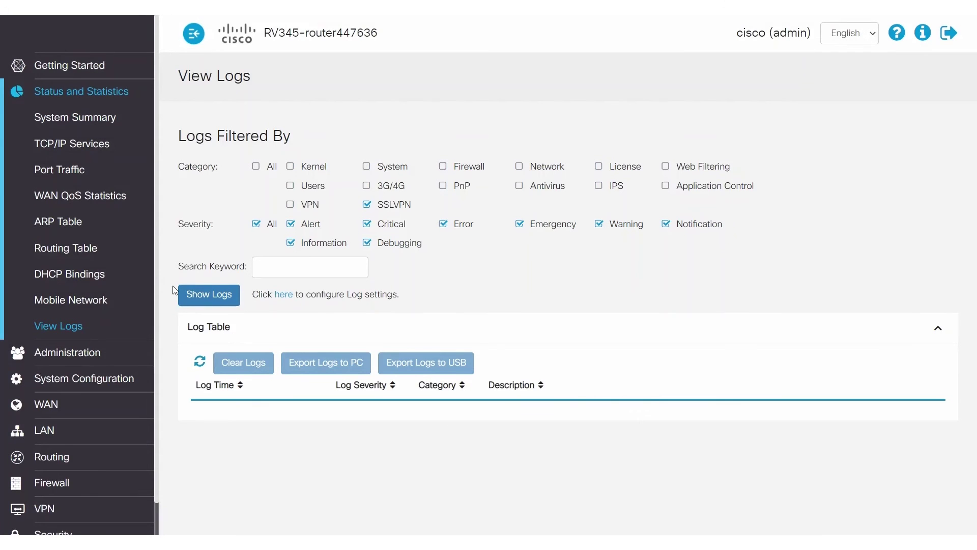
click(189, 297)
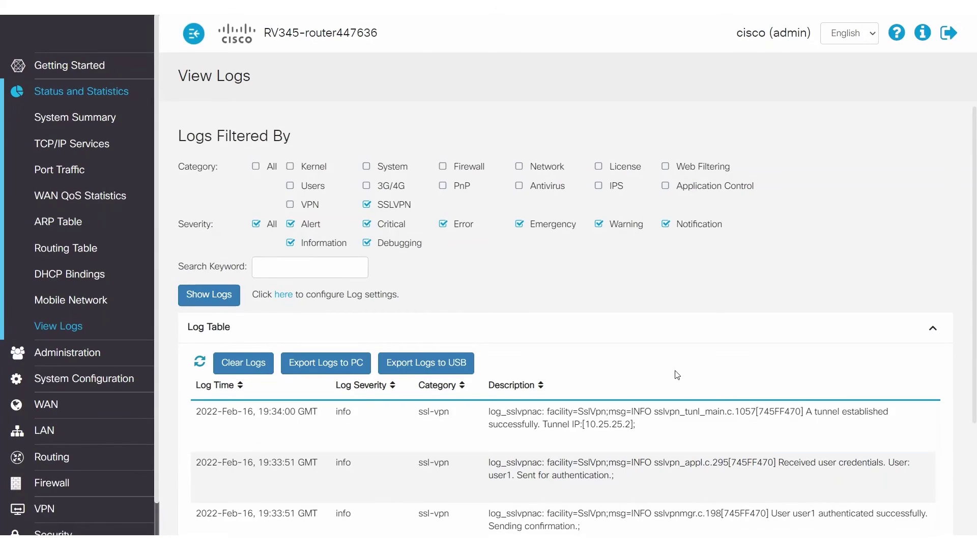
scroll(968, 416, down, 1)
scroll(967, 416, down, 5)
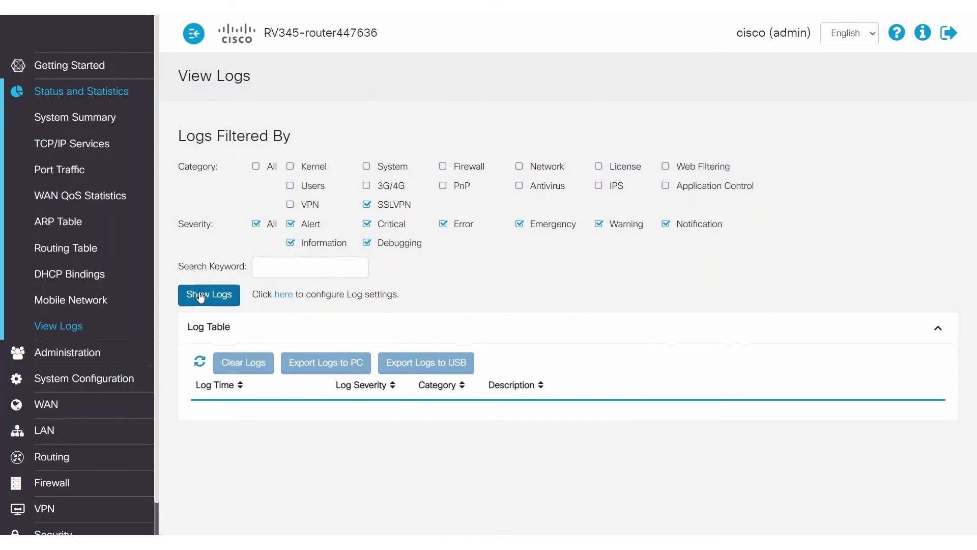
click(201, 295)
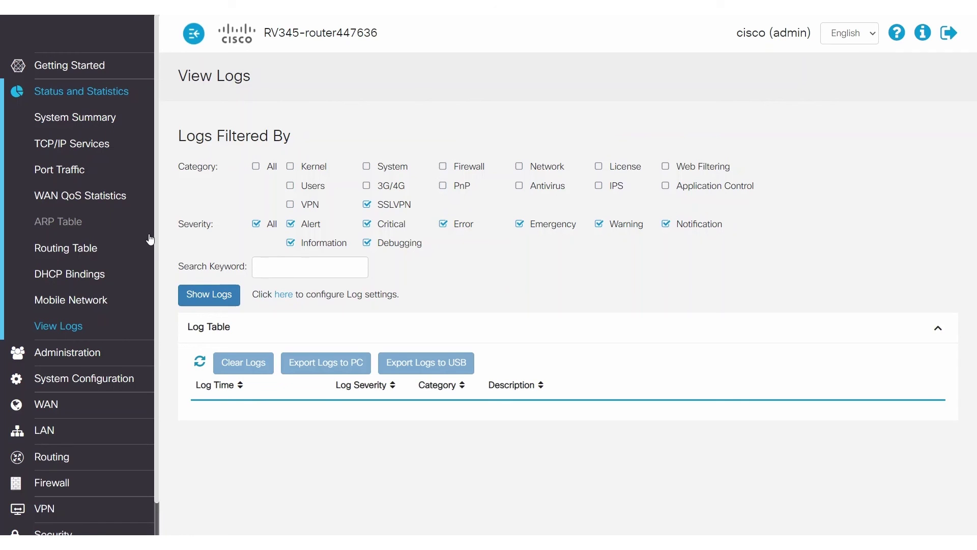
scroll(151, 247, down, 2)
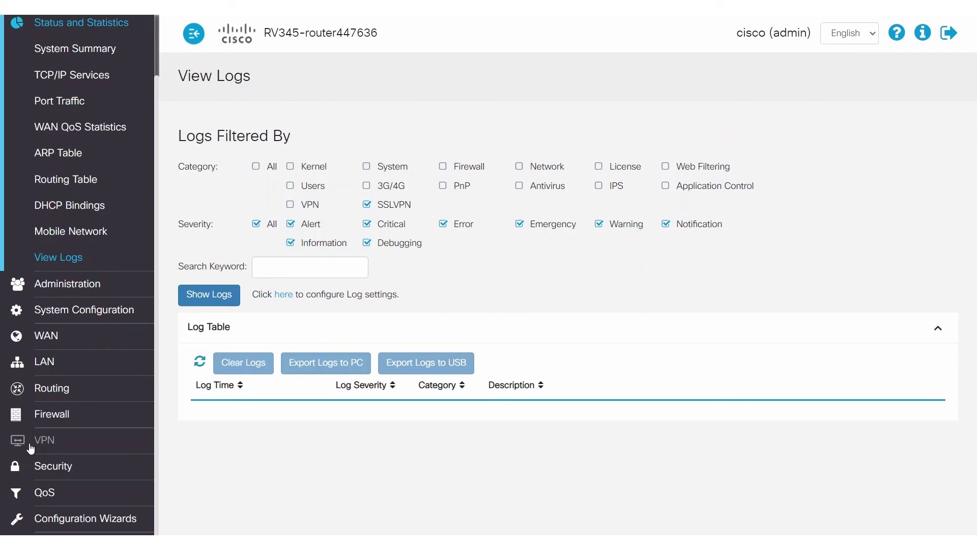
click(28, 441)
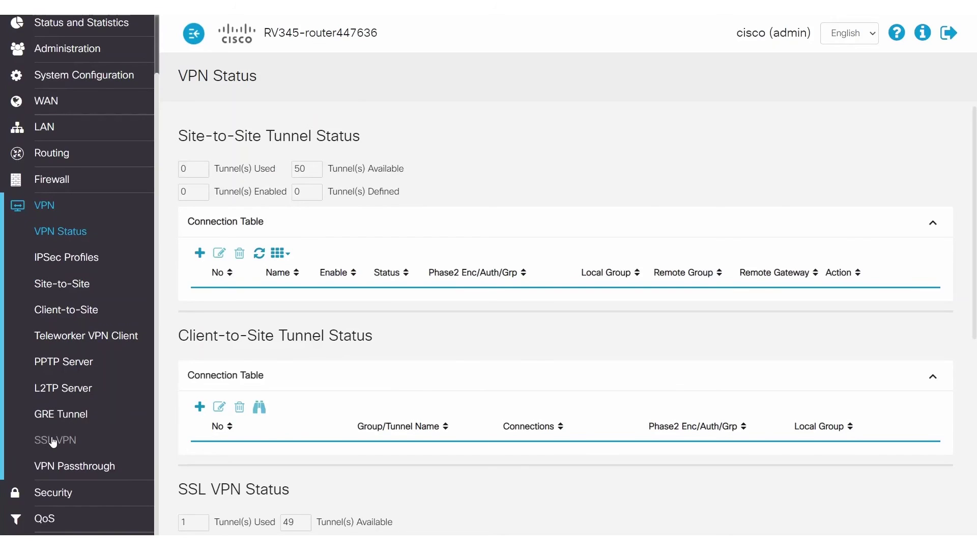
Open the SSL VPN page, showing the server on, gateway WAN1, port 8443 and pool 10.25.25.0.
click(48, 440)
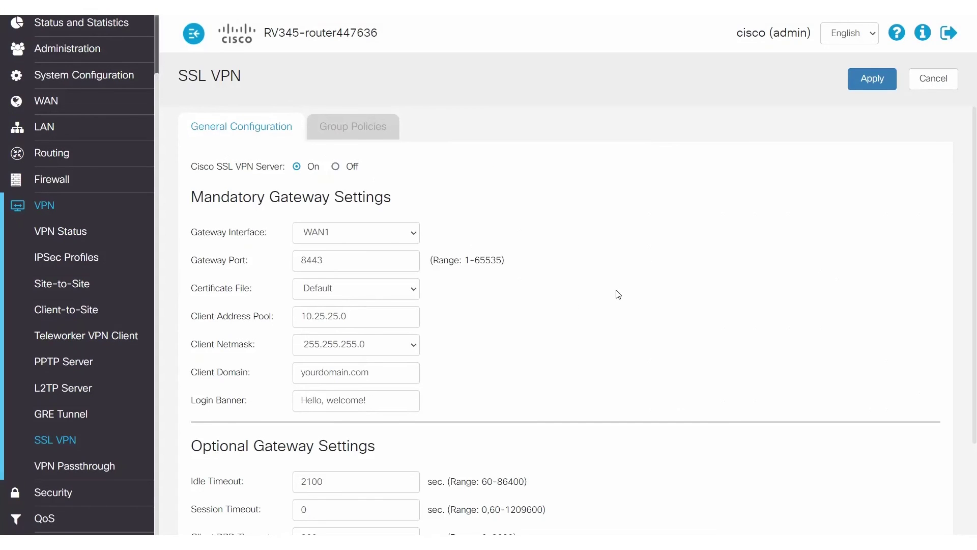